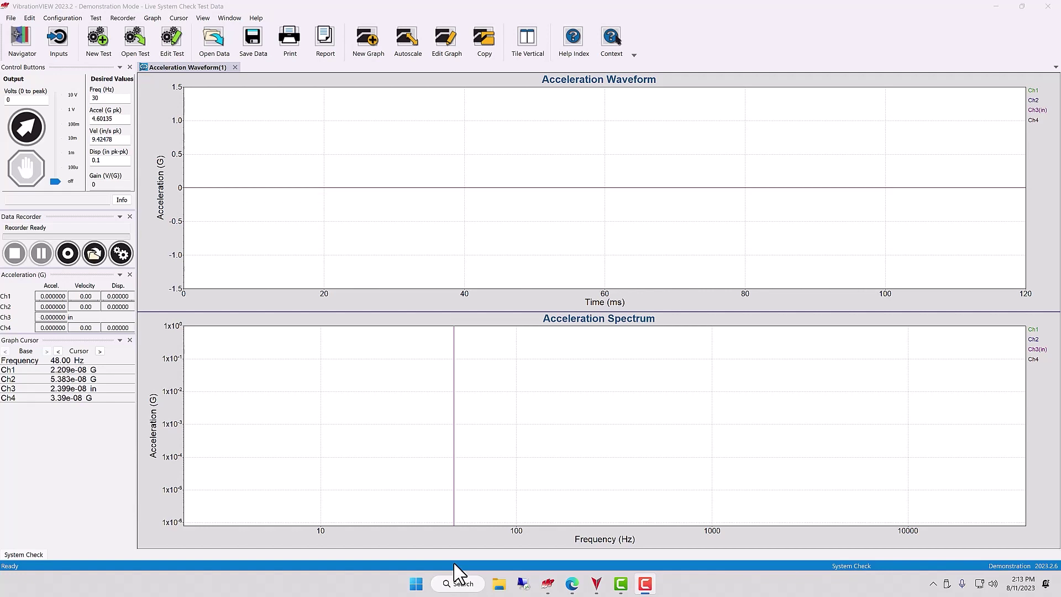
Read the spectrum values at 8 Hz, then open the Navigator of preloaded test standards
{"action": "left_click_drag", "start_coordinate": [420, 475], "coordinate": [299, 420]}
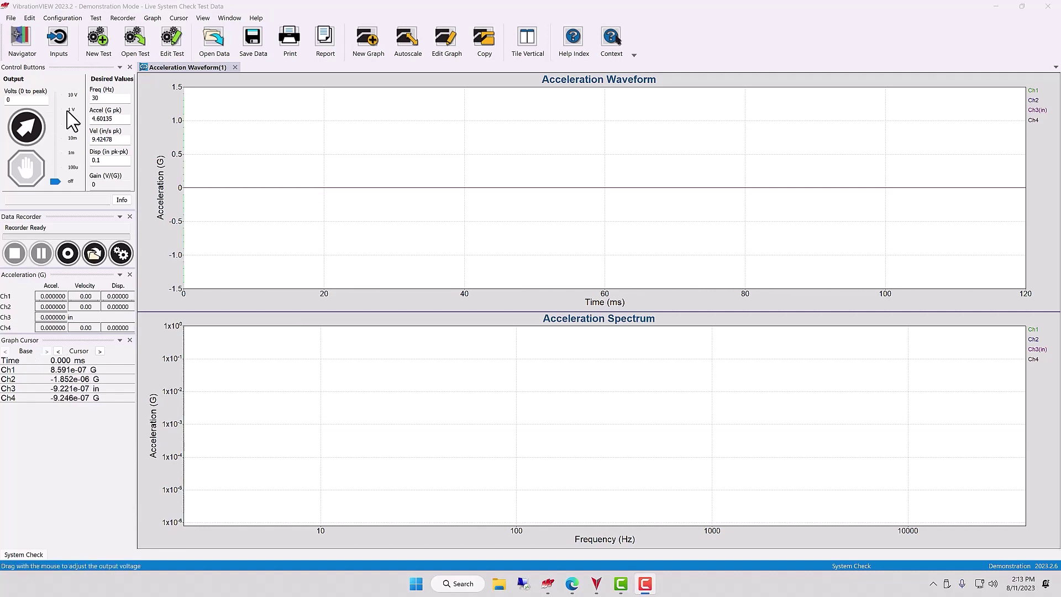
{"action": "left_click", "coordinate": [21, 42]}
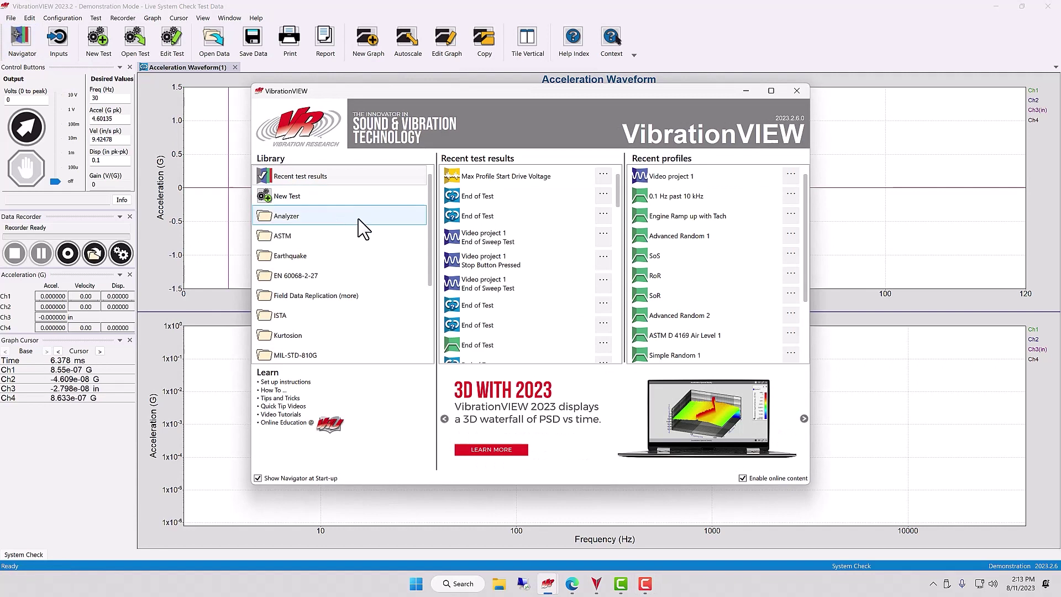
{"action": "scroll", "coordinate": [328, 242], "scroll_direction": "down", "scroll_amount": 3}
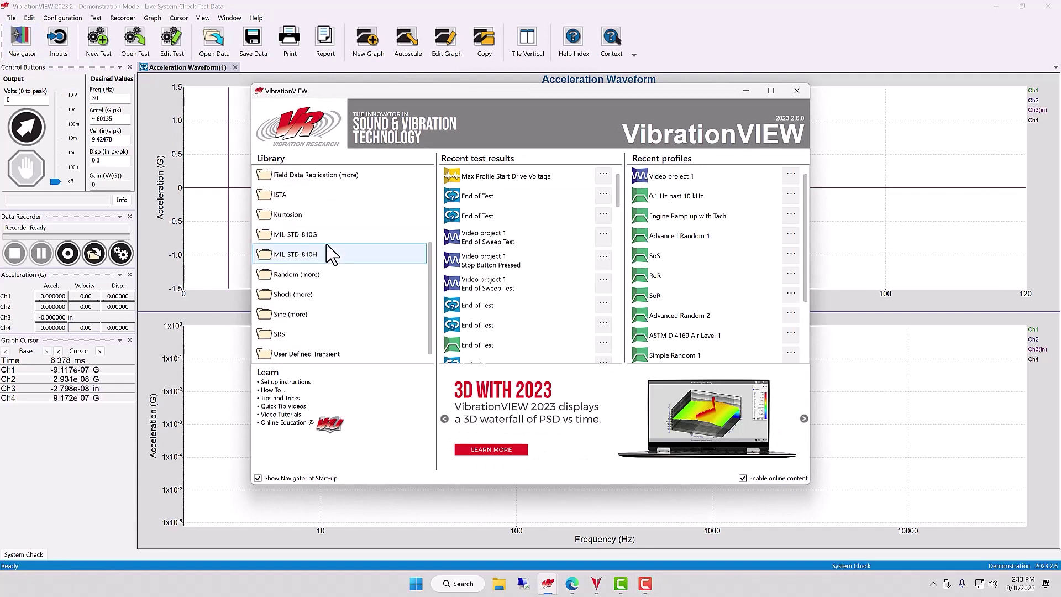
{"action": "scroll", "coordinate": [327, 245], "scroll_direction": "up", "scroll_amount": 3}
{"action": "scroll", "coordinate": [327, 249], "scroll_direction": "down", "scroll_amount": 3}
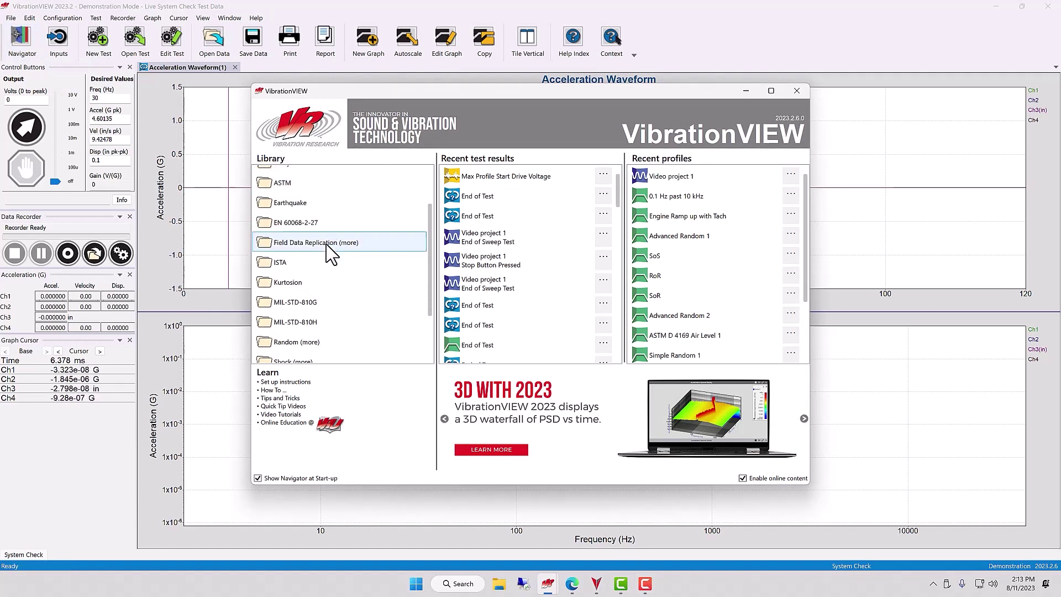
Browse the MIL-STD-810H and 810G libraries and open 516.6-I Functional Test for Ground Equipment
{"action": "left_click", "coordinate": [309, 326]}
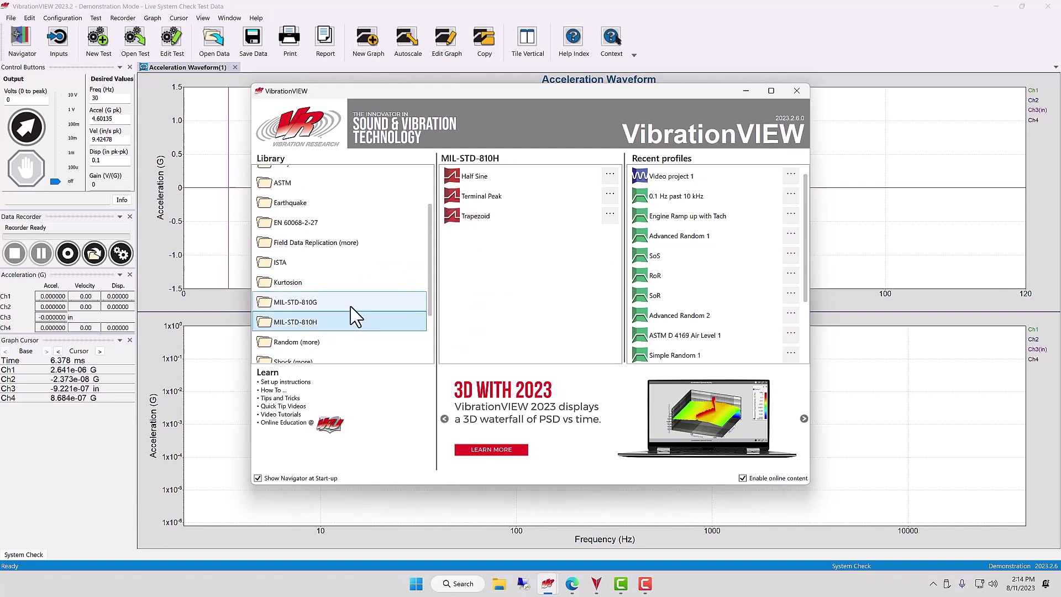
{"action": "left_click", "coordinate": [318, 309]}
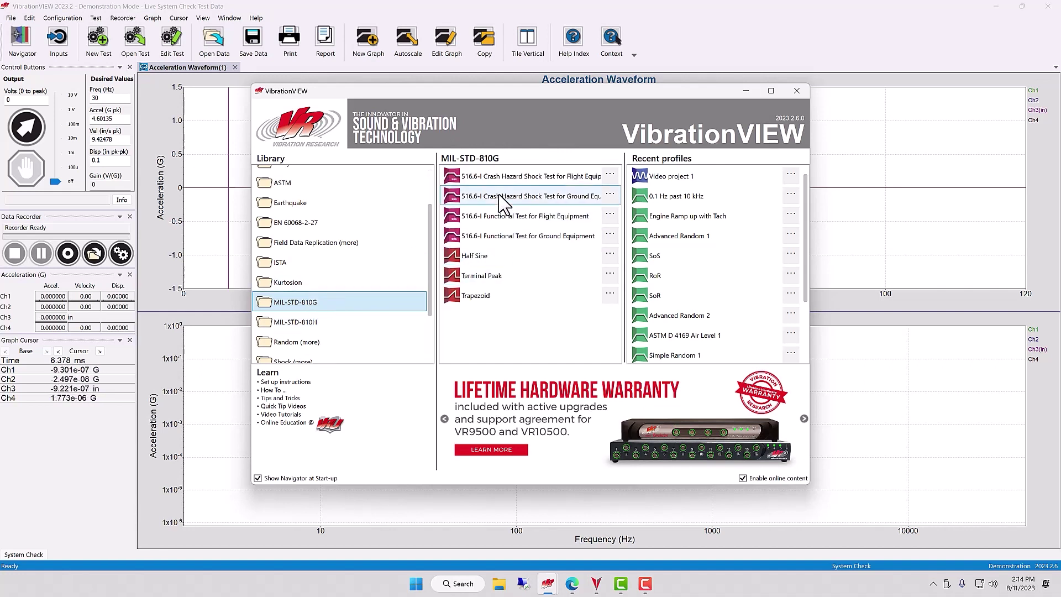
{"action": "double_click", "coordinate": [497, 236]}
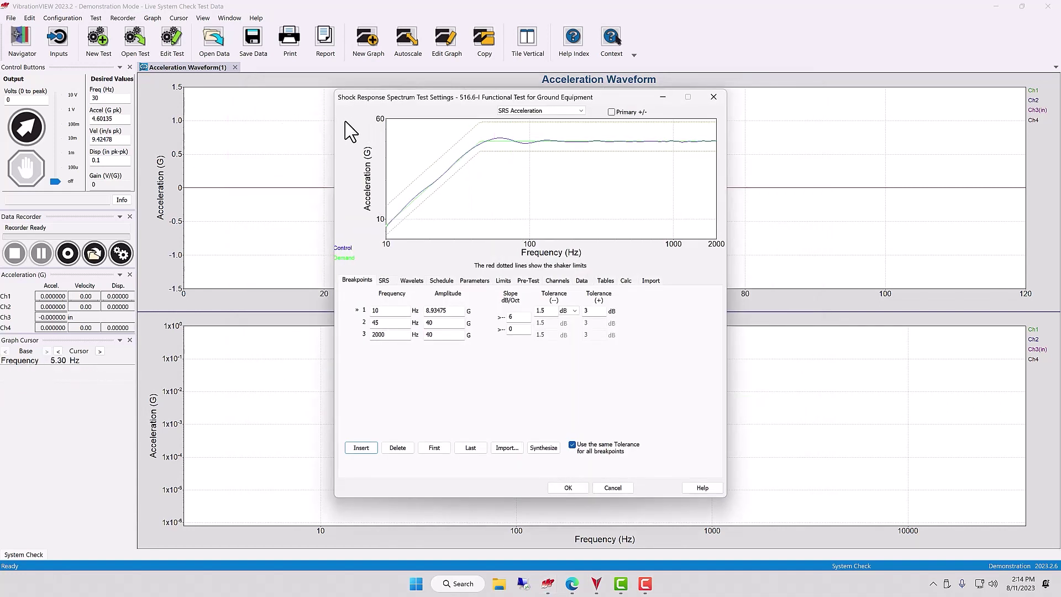
Review the 10–2000 Hz breakpoints of the 516.6-I shock response spectrum settings
{"action": "left_click", "coordinate": [440, 145]}
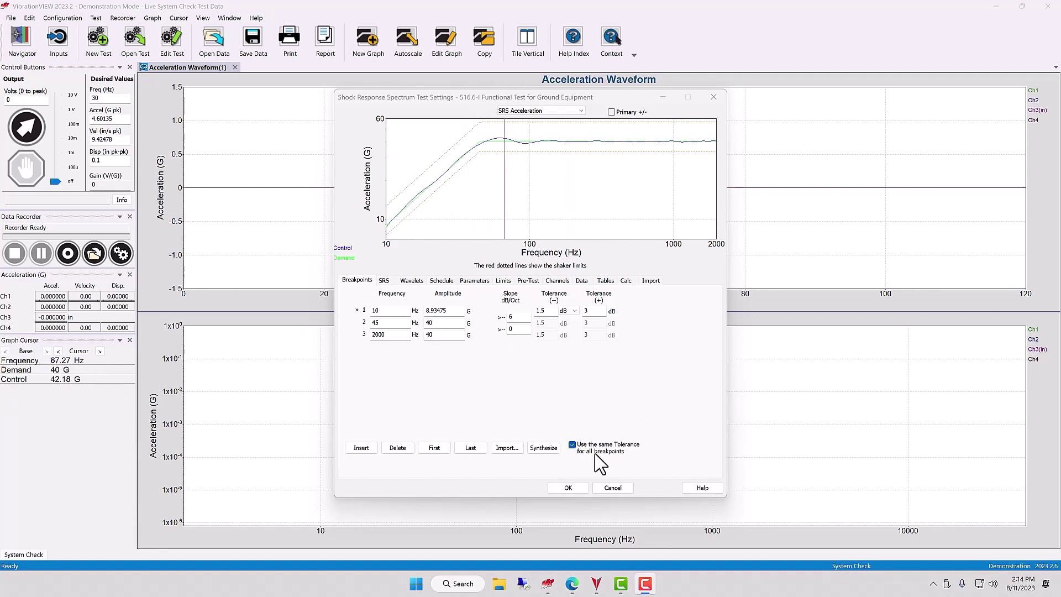
Cancel the shock settings and open ISTA General Simulation Test PROJECT 3C from the ISTA library
{"action": "left_click", "coordinate": [612, 488]}
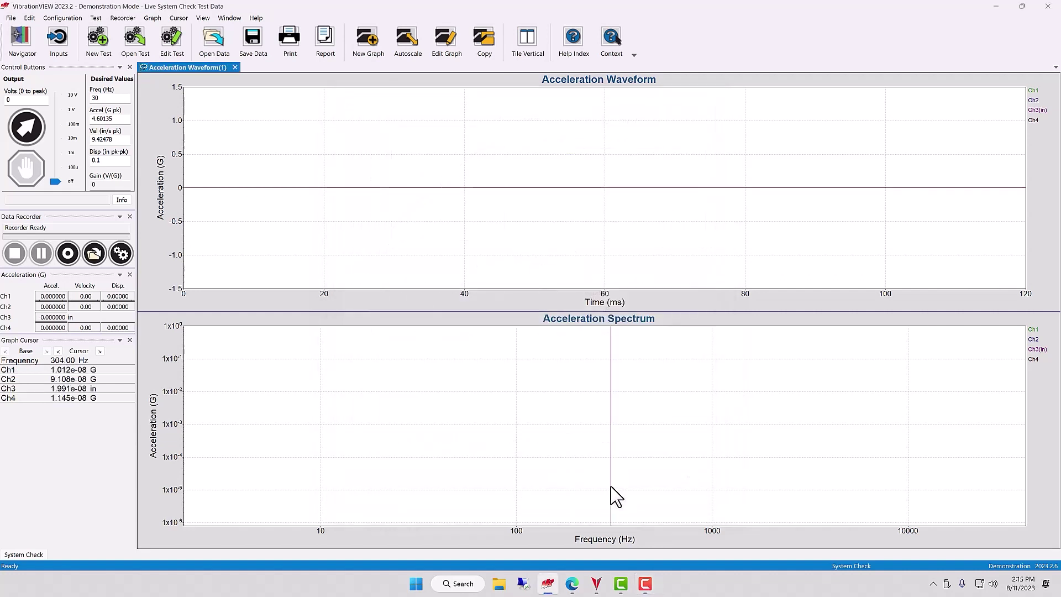
{"action": "left_click", "coordinate": [23, 39]}
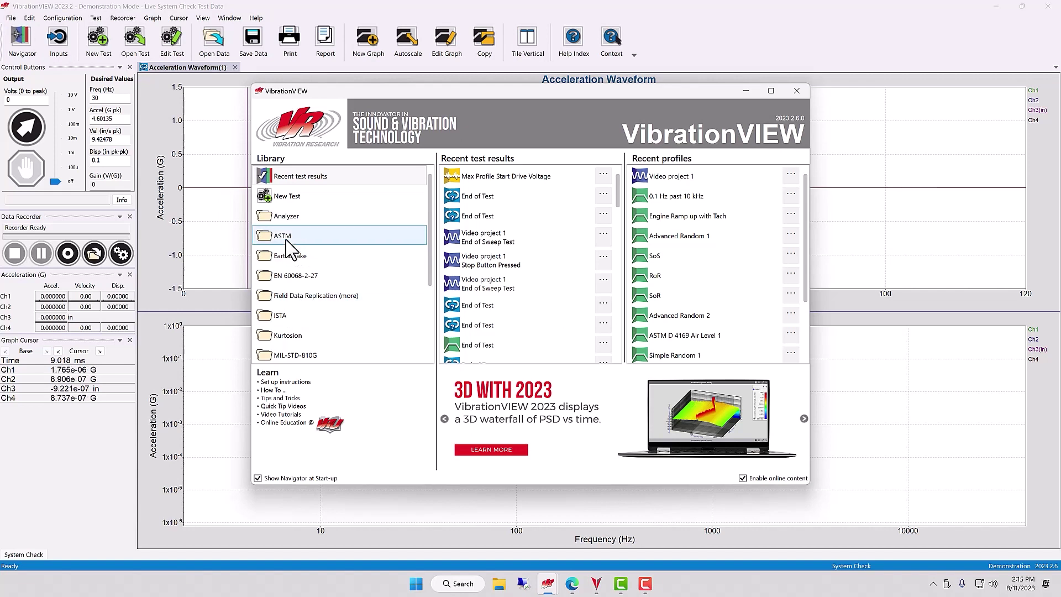
{"action": "left_click", "coordinate": [289, 316]}
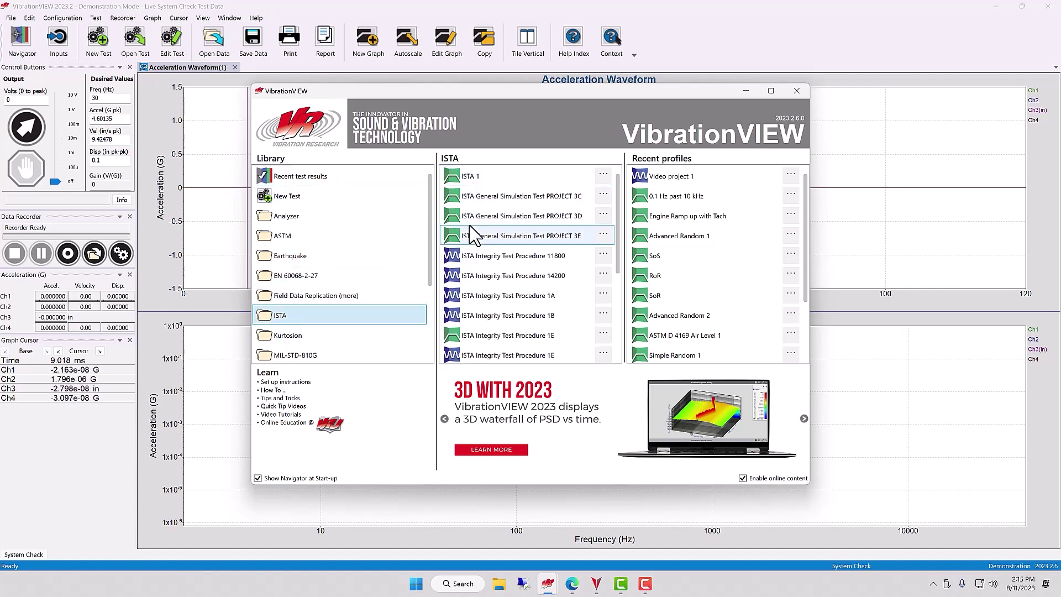
{"action": "double_click", "coordinate": [474, 194]}
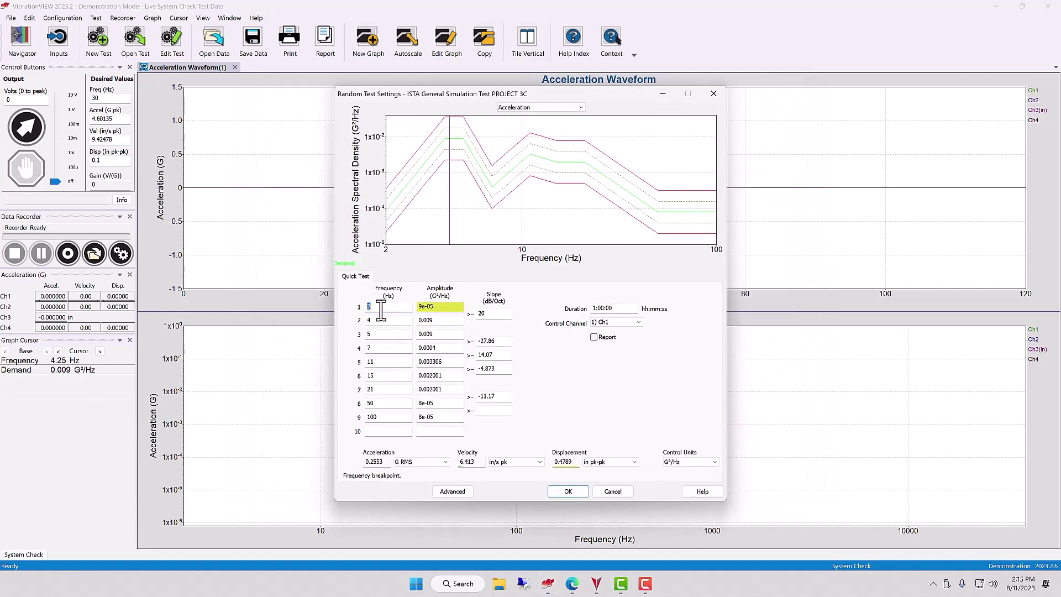
{"action": "left_click", "coordinate": [388, 230]}
{"action": "left_click_drag", "start_coordinate": [388, 229], "coordinate": [463, 177]}
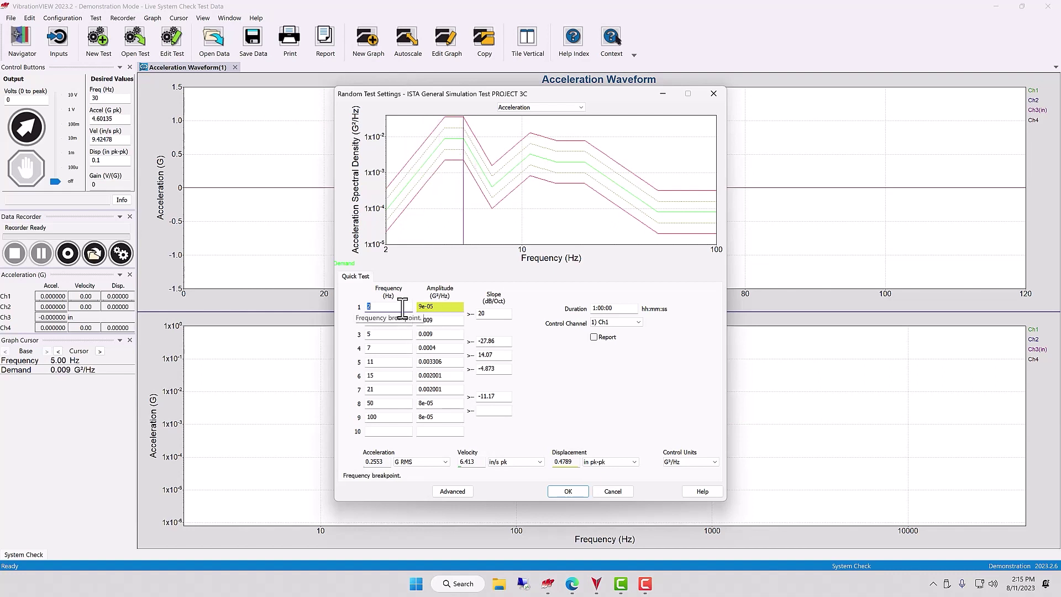
{"action": "left_click_drag", "start_coordinate": [387, 228], "coordinate": [448, 138]}
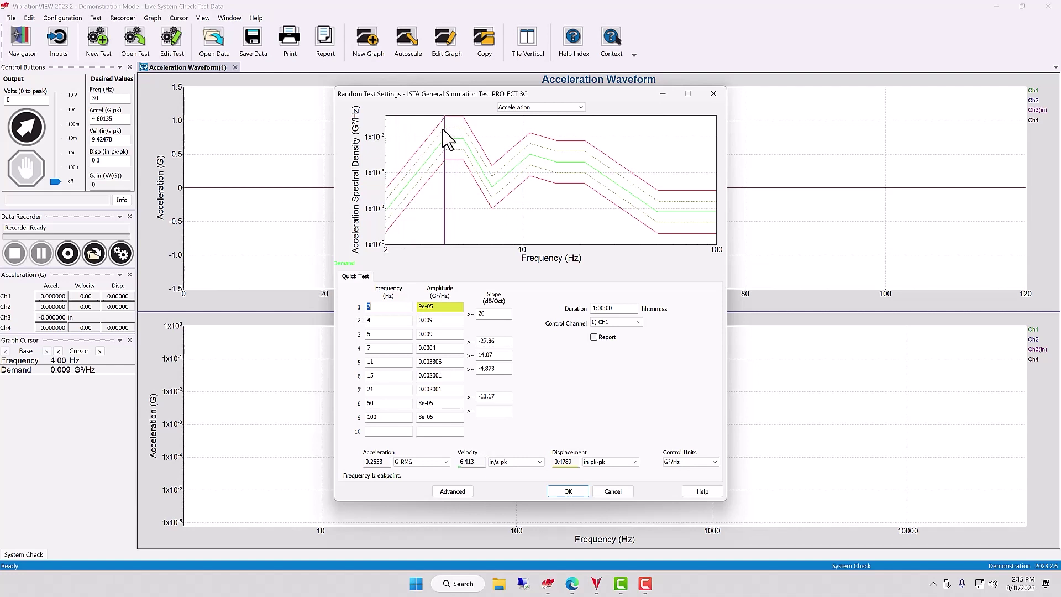
{"action": "left_click_drag", "start_coordinate": [446, 139], "coordinate": [533, 184]}
{"action": "left_click", "coordinate": [515, 518]}
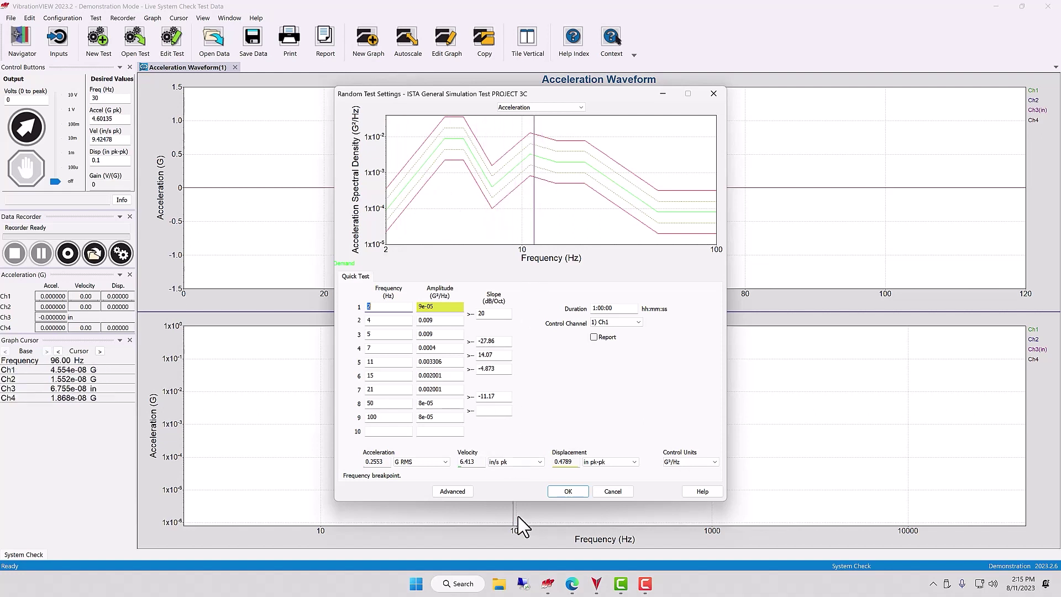
{"action": "left_click", "coordinate": [613, 492]}
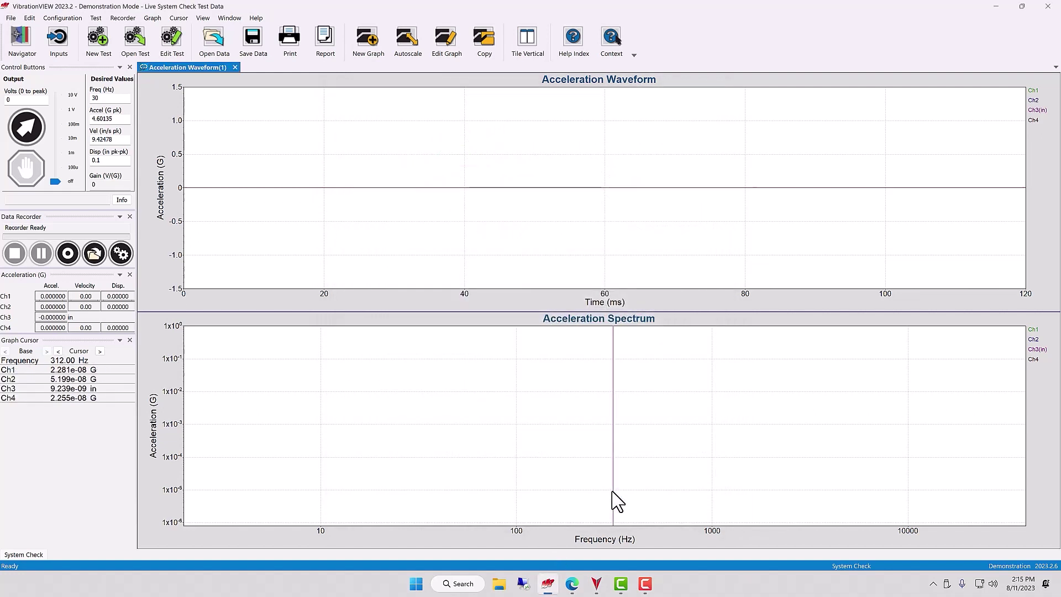
Open the ISTA Integrity Test Procedure 1A sine settings from the Navigator's ISTA library
{"action": "left_click", "coordinate": [20, 41]}
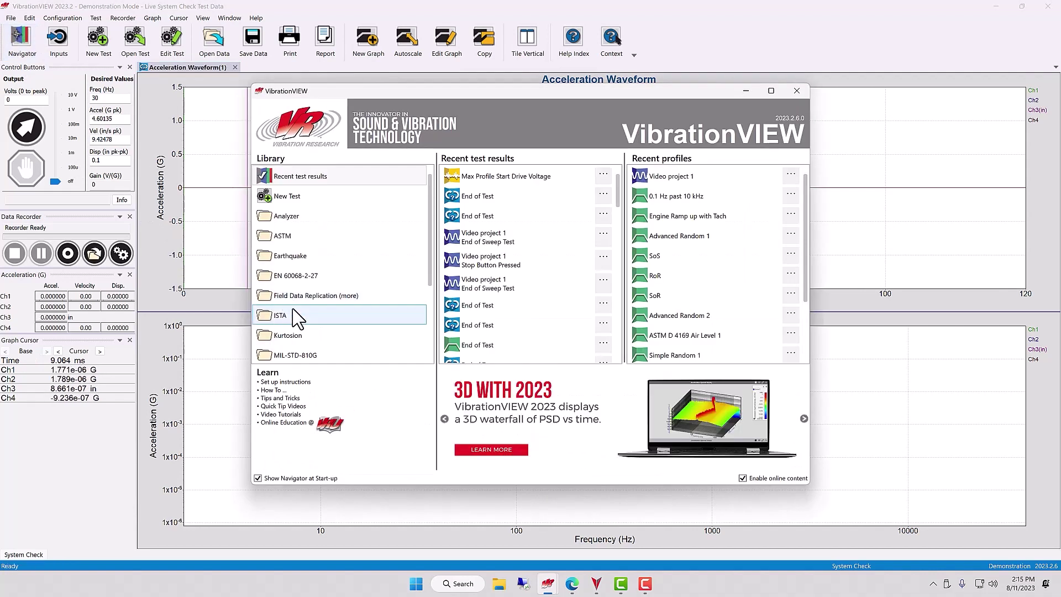
{"action": "left_click", "coordinate": [289, 322]}
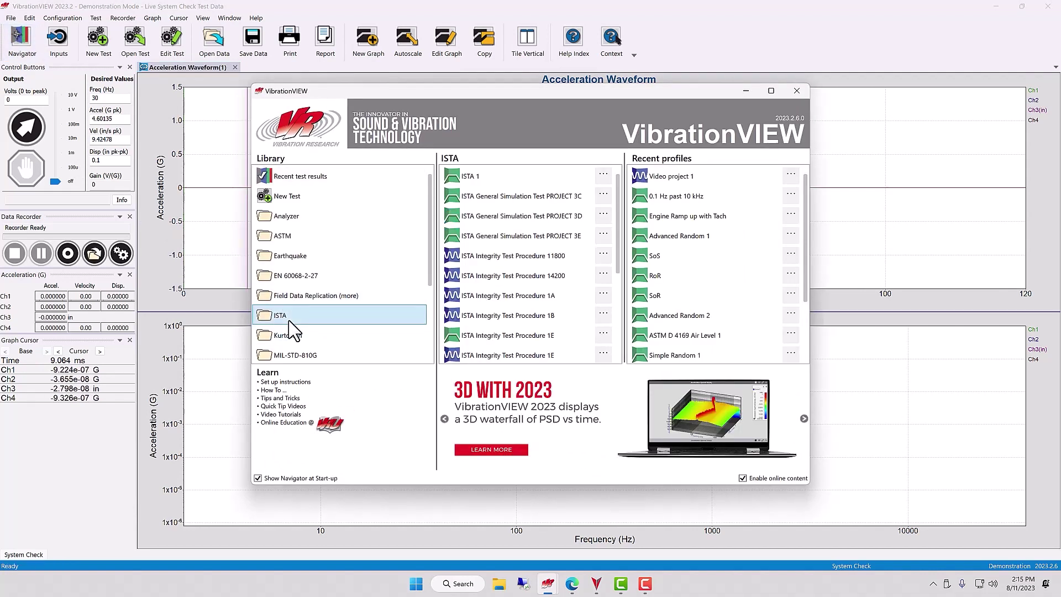
{"action": "double_click", "coordinate": [468, 301]}
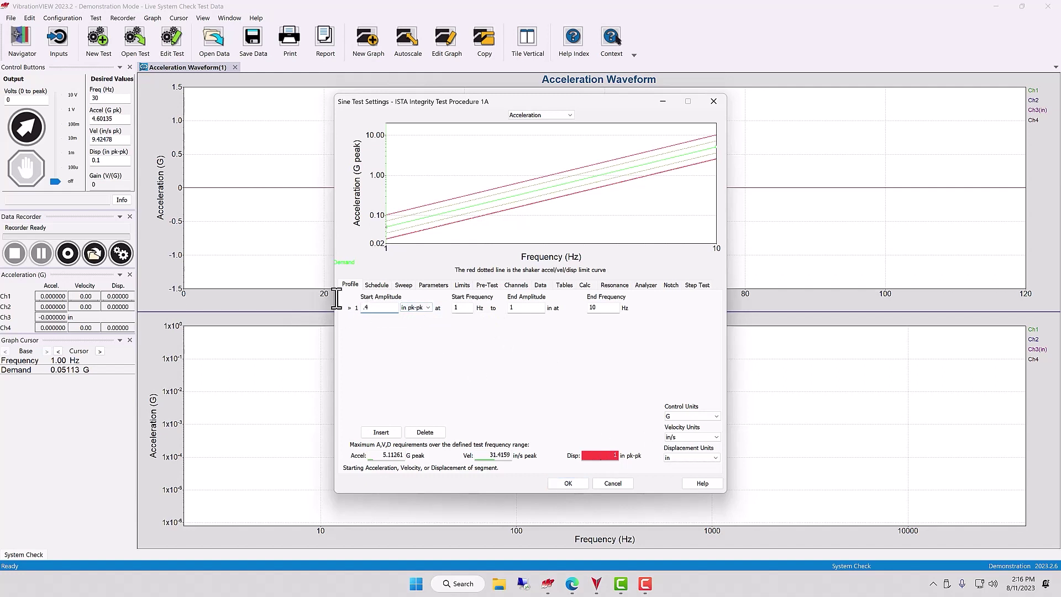
{"action": "left_click", "coordinate": [538, 308]}
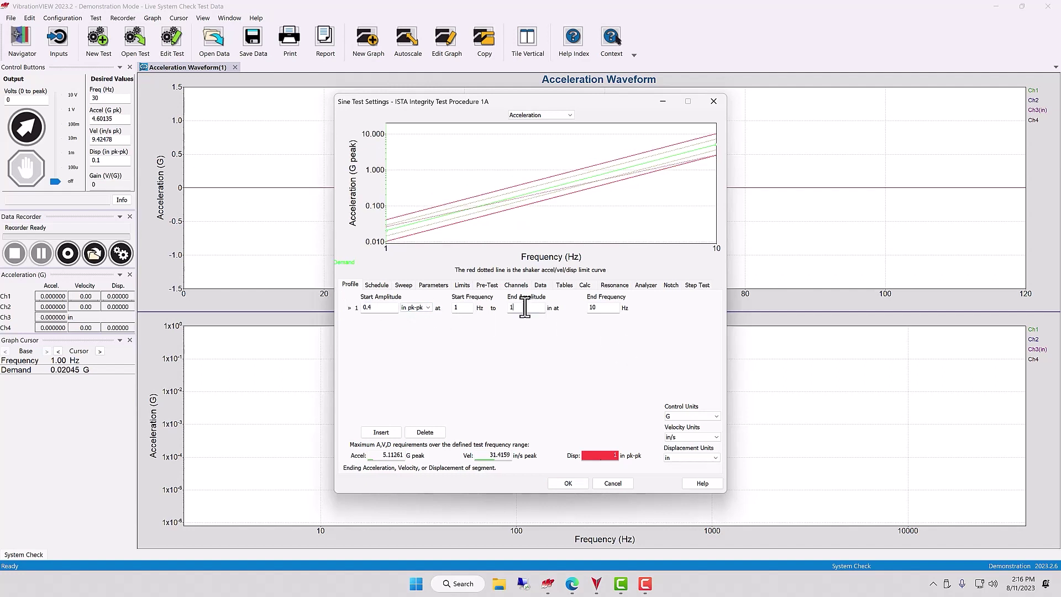
{"action": "type", "text": ".4"}
{"action": "key", "text": "Tab"}
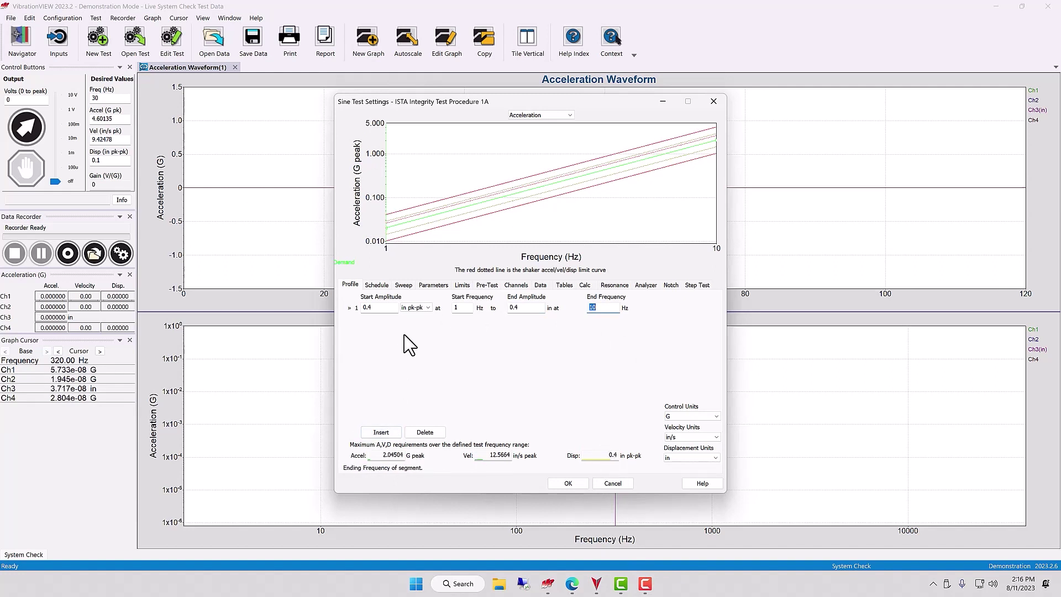
{"action": "double_click", "coordinate": [386, 309]}
{"action": "type", "text": "1"}
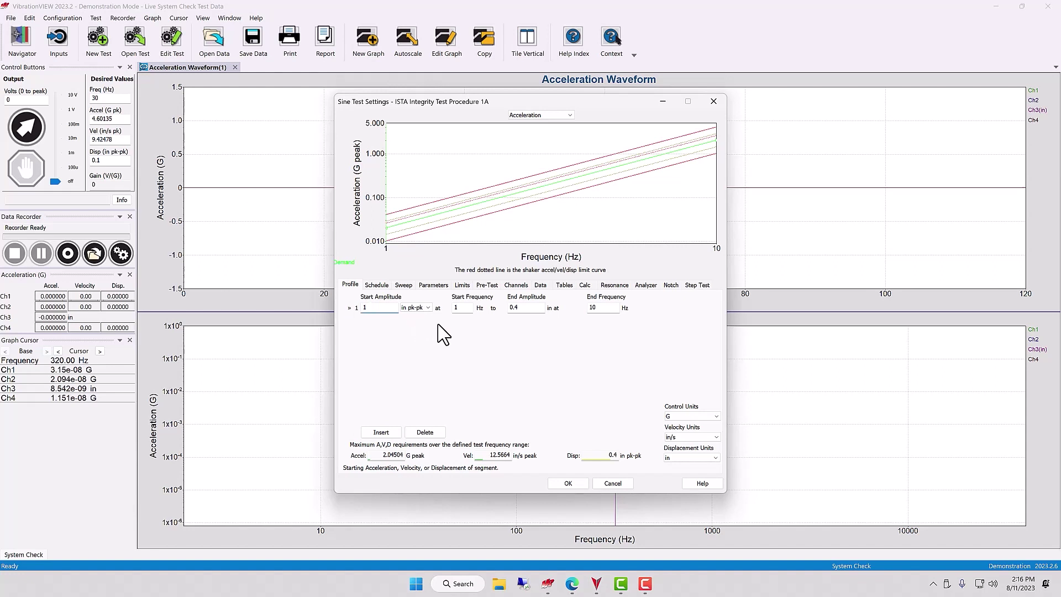
{"action": "double_click", "coordinate": [522, 307]}
{"action": "type", "text": "1"}
{"action": "key", "text": "Tab"}
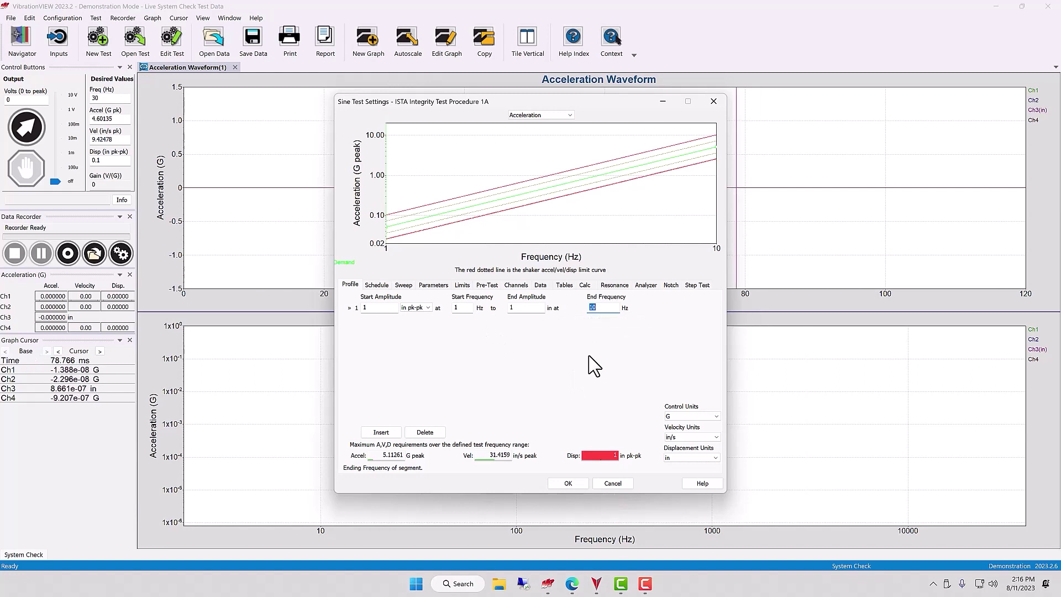
{"action": "left_click", "coordinate": [510, 158]}
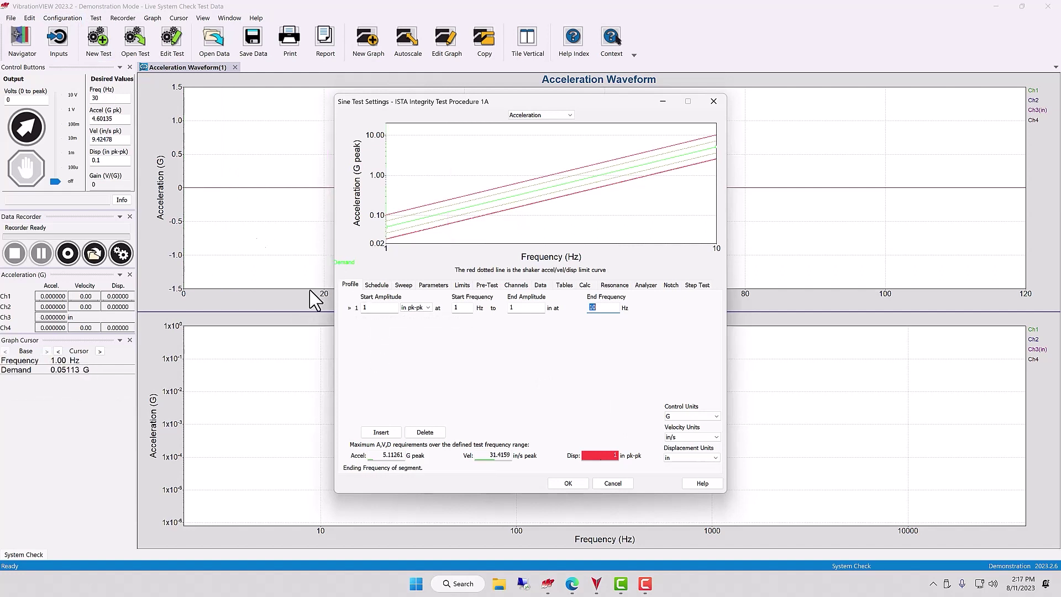
Bring up the Navigator over the sine settings, scroll its Library list, then close it
{"action": "left_click", "coordinate": [16, 45]}
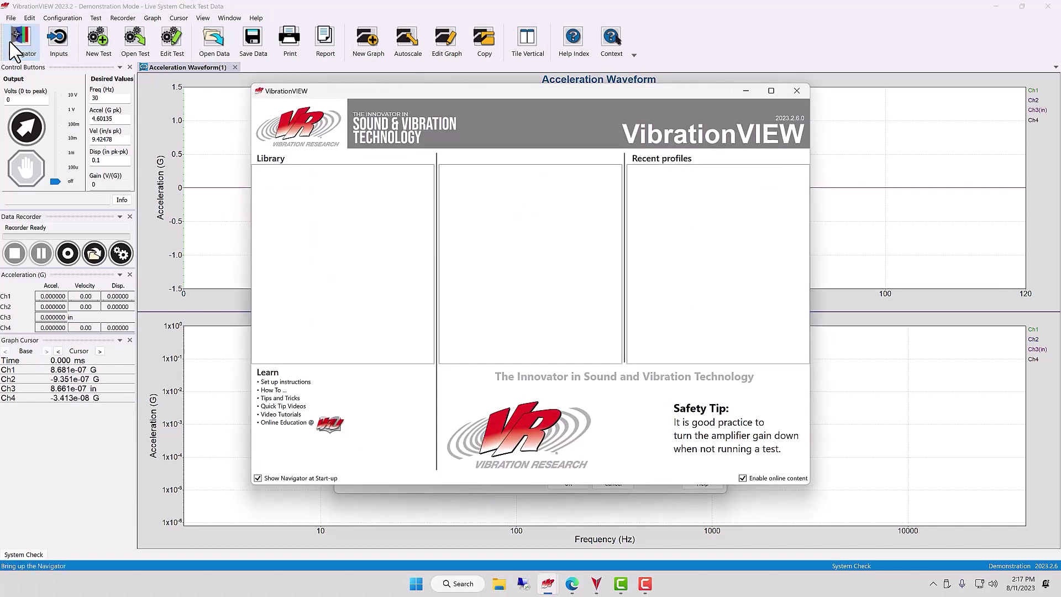
{"action": "scroll", "coordinate": [322, 215], "scroll_direction": "down", "scroll_amount": 2}
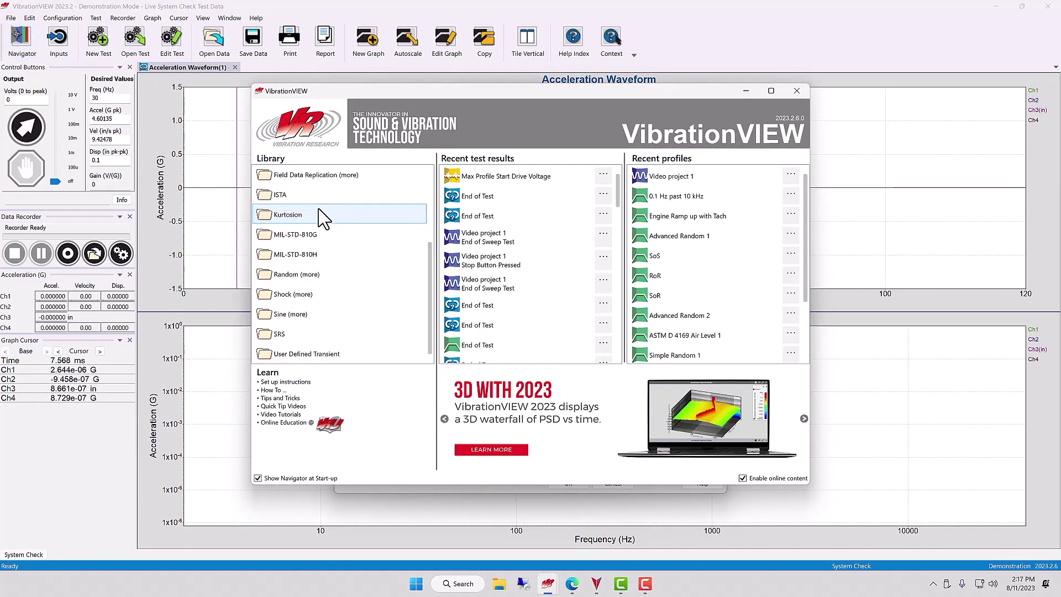
{"action": "scroll", "coordinate": [323, 216], "scroll_direction": "up", "scroll_amount": 2}
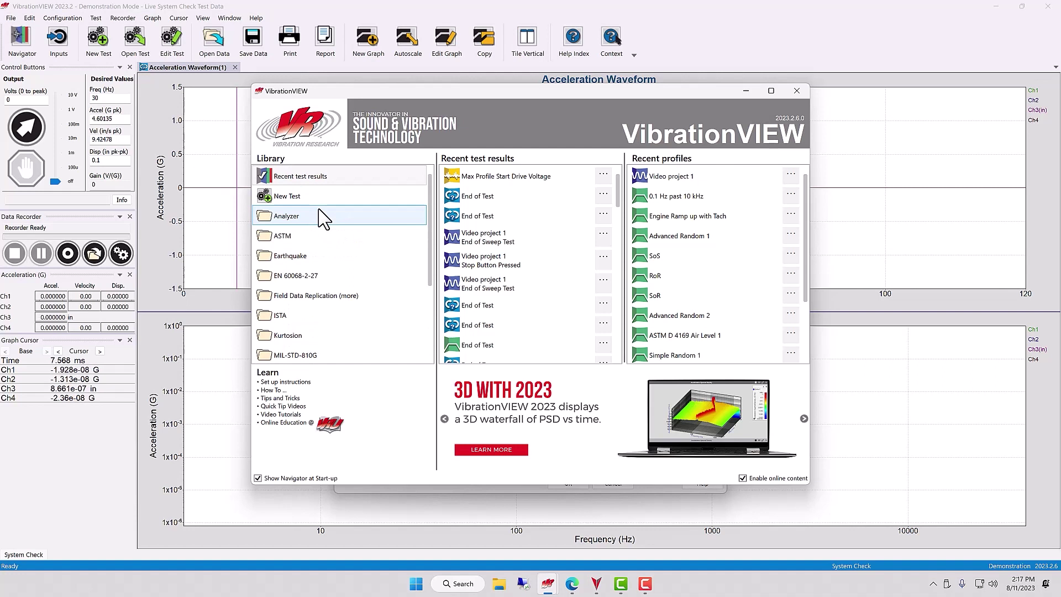
{"action": "left_click", "coordinate": [796, 91]}
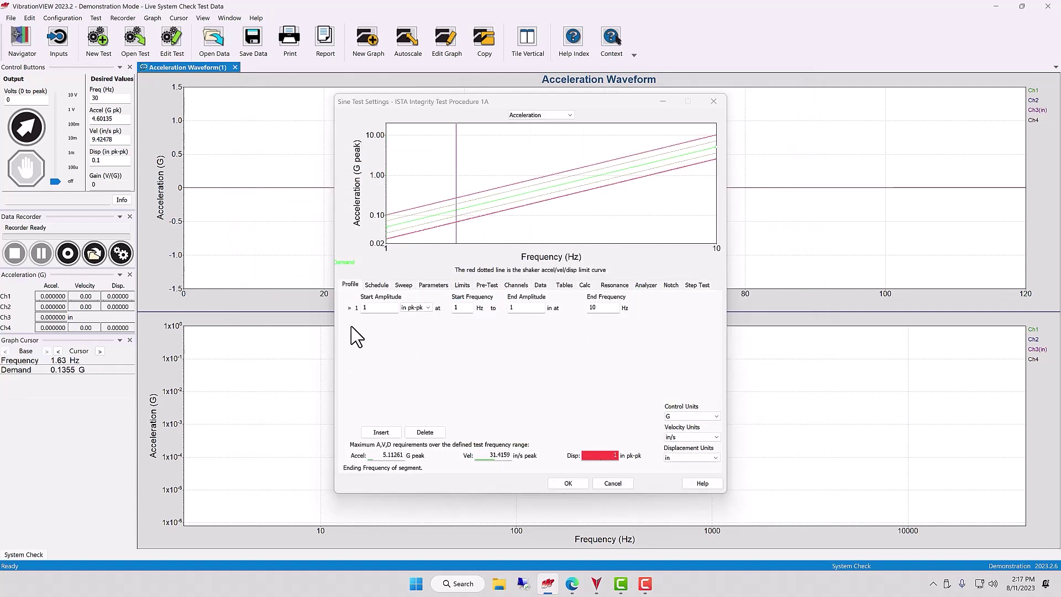
Insert a second 10–20 Hz, 1 in pk-pk sweep segment after the first
{"action": "left_click", "coordinate": [374, 432]}
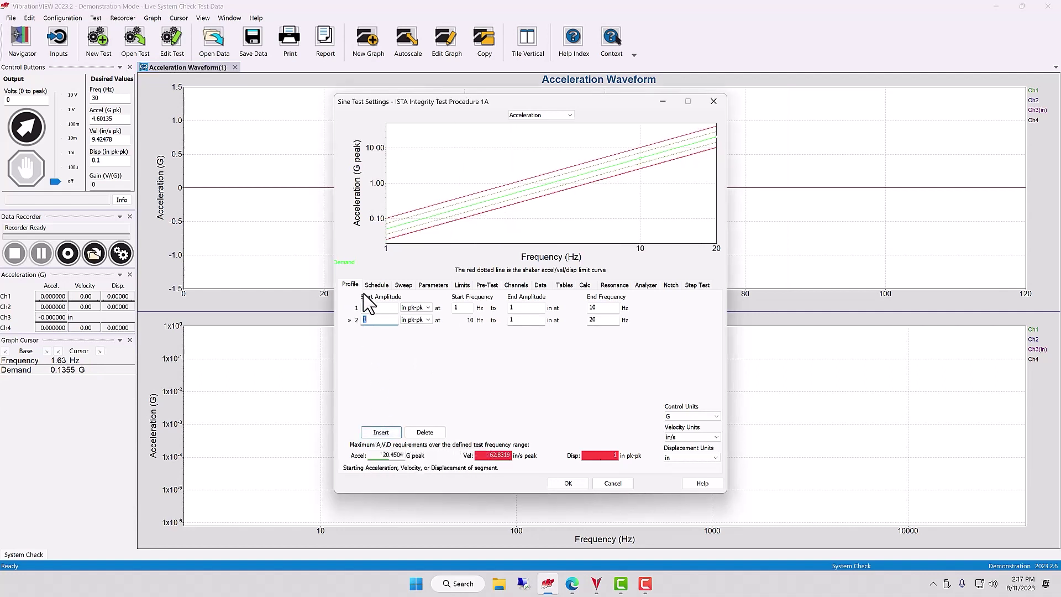